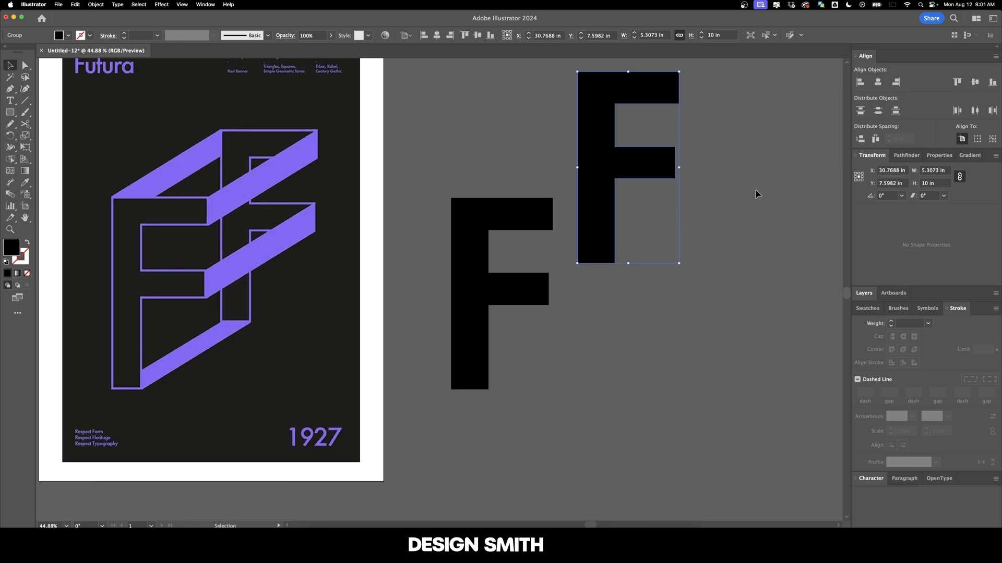
- Convert both solid black F shapes to unfilled outlines with a 10 pt stroke
{"action": "left_click_drag", "start_coordinate": [783, 192], "coordinate": [774, 250]}
{"action": "left_click_drag", "start_coordinate": [774, 250], "coordinate": [474, 285]}
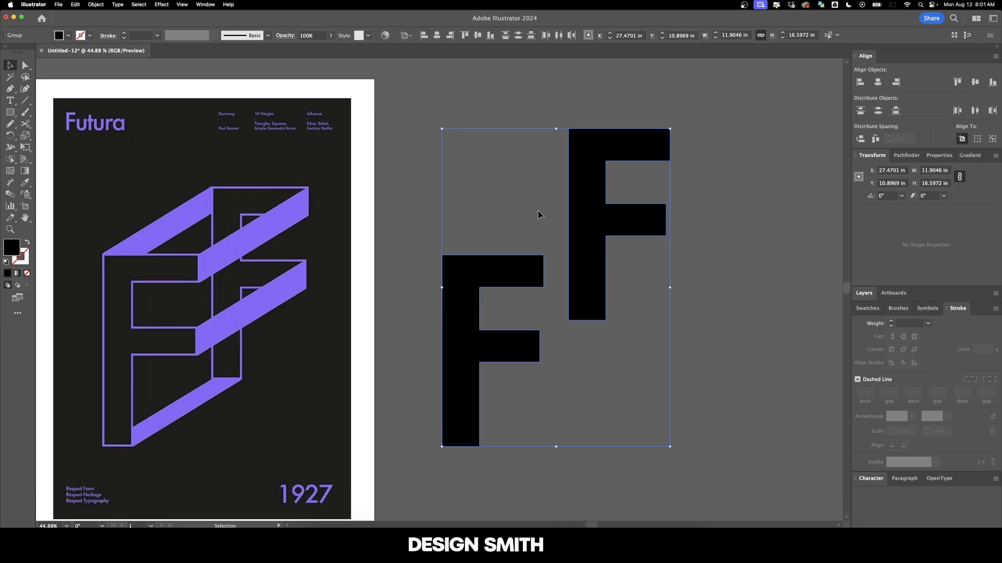
{"action": "key", "text": "shift+x"}
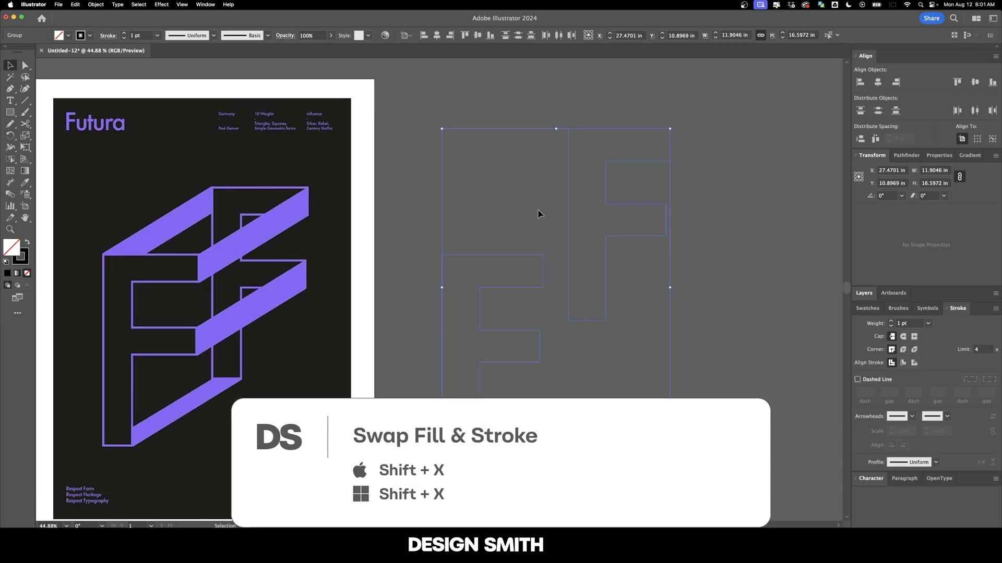
{"action": "left_click", "coordinate": [124, 33]}
{"action": "left_click", "coordinate": [125, 33]}
{"action": "left_click", "coordinate": [124, 33]}
{"action": "left_click", "coordinate": [124, 33]}
{"action": "left_click", "coordinate": [518, 186]}
{"action": "left_click_drag", "start_coordinate": [508, 188], "coordinate": [526, 172]}
- Draw a closed Pen tool parallelogram joining the top-arm ends of the front and back F
{"action": "key", "text": "p"}
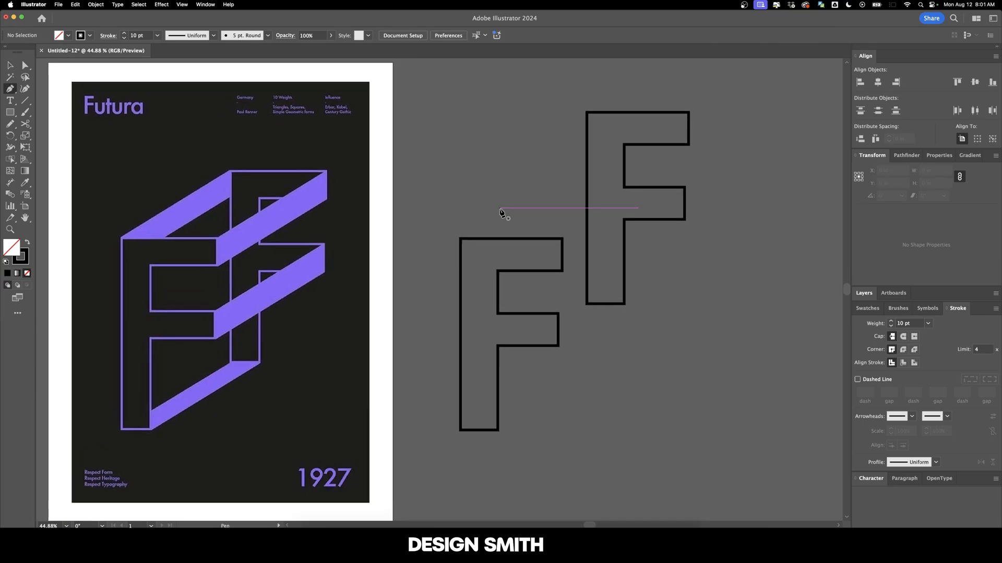
{"action": "left_click", "coordinate": [460, 239]}
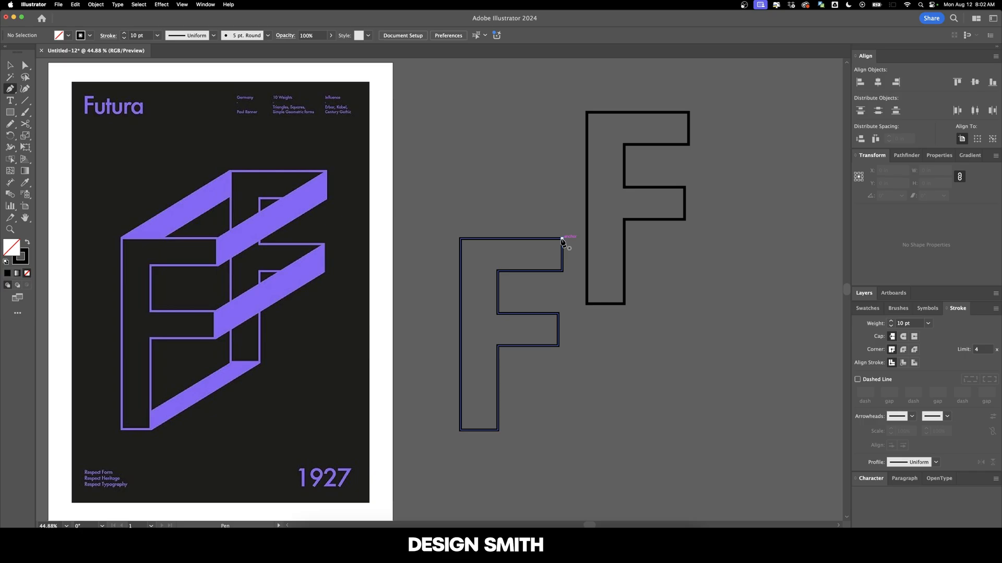
{"action": "left_click", "coordinate": [562, 239]}
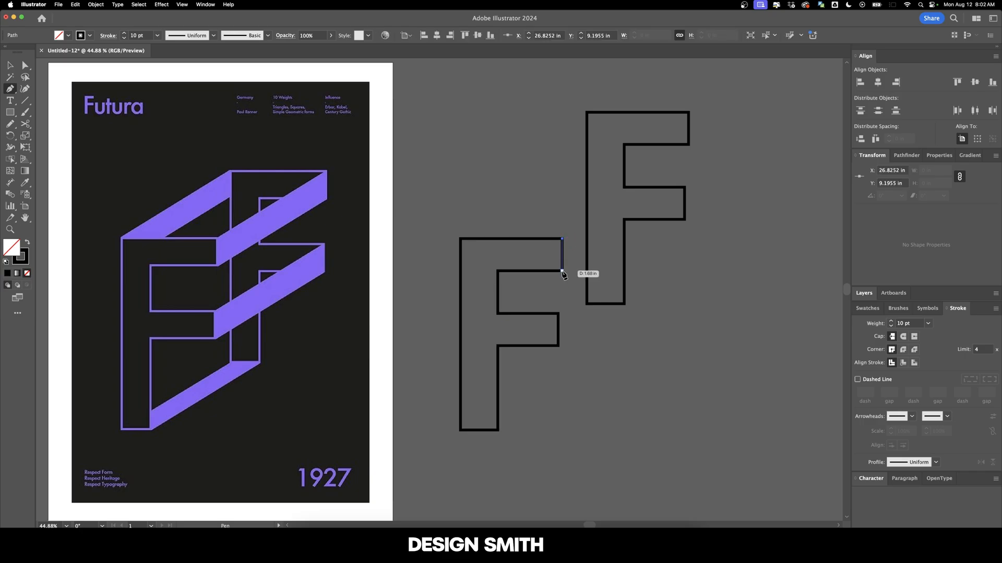
{"action": "left_click", "coordinate": [562, 271]}
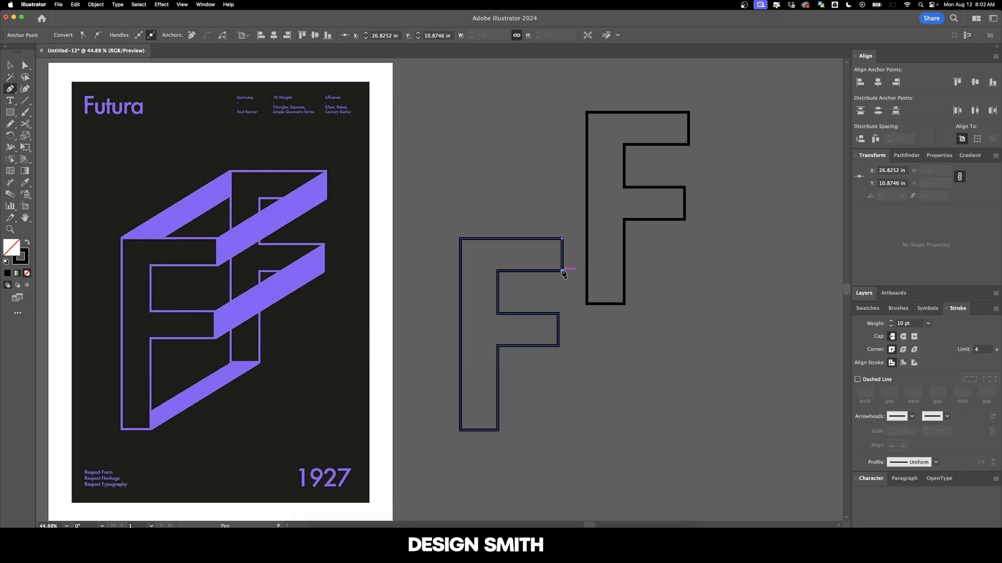
{"action": "left_click", "coordinate": [689, 144]}
{"action": "left_click", "coordinate": [689, 113]}
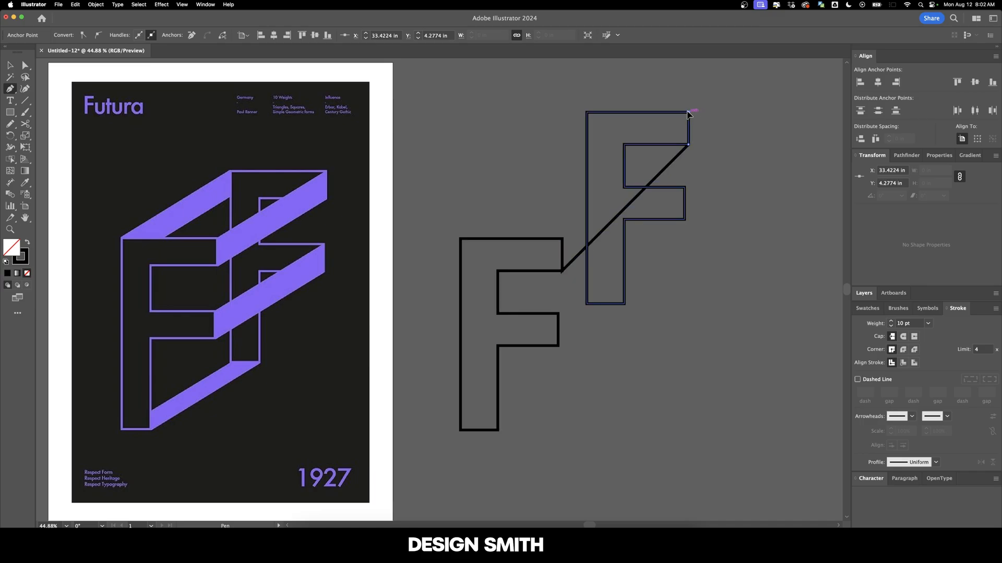
{"action": "left_click", "coordinate": [563, 239]}
{"action": "scroll", "coordinate": [570, 198], "scroll_direction": "right", "scroll_amount": 1}
- Duplicate the connecting parallelogram so it links the upper-left corners of the two Fs
{"action": "key", "text": "v"}
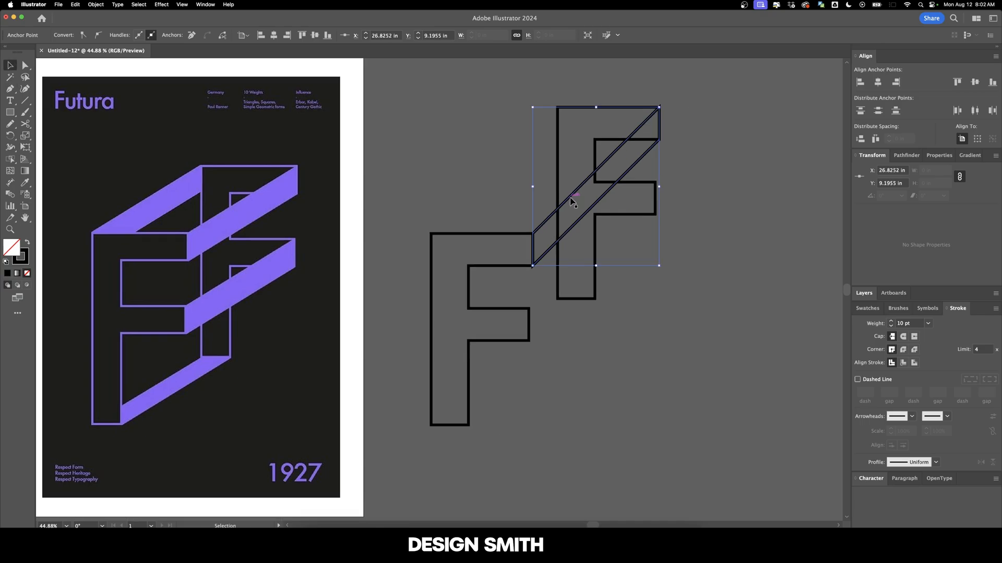
{"action": "left_click_drag", "start_coordinate": [573, 200], "coordinate": [471, 205]}
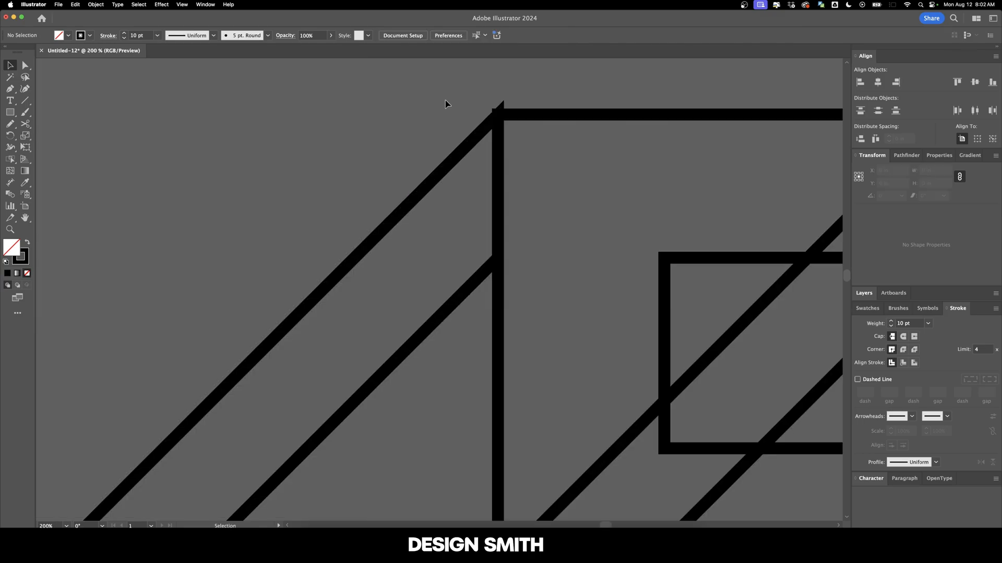
{"action": "scroll", "coordinate": [458, 144], "scroll_direction": "down", "scroll_amount": 5}
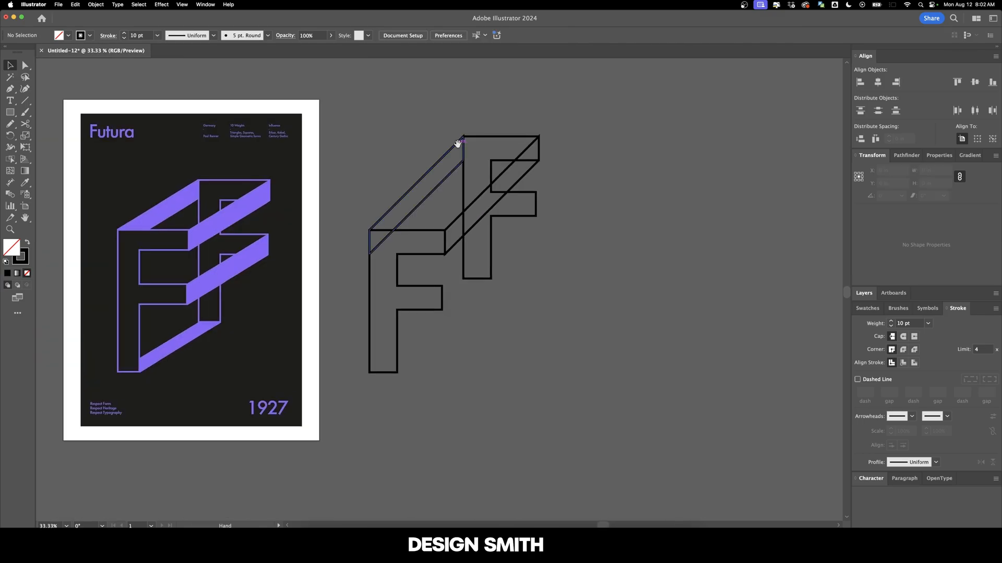
{"action": "scroll", "coordinate": [463, 143], "scroll_direction": "up", "scroll_amount": 2}
{"action": "left_click", "coordinate": [453, 147]}
{"action": "left_click", "coordinate": [520, 234], "text": "shift"}
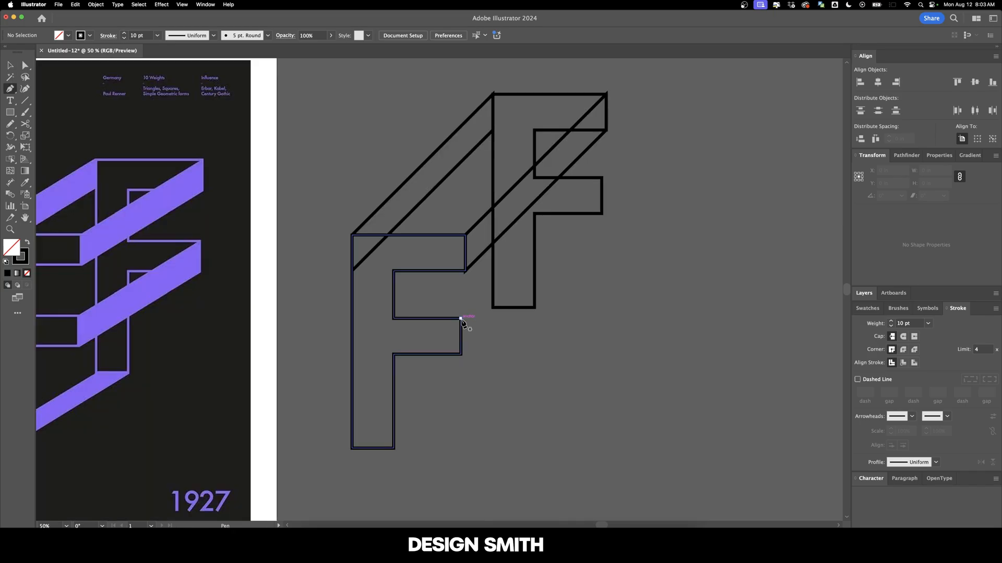
- Draw closed parallelograms joining the middle-arm ends and the stem bases of the two Fs
{"action": "left_click", "coordinate": [460, 318]}
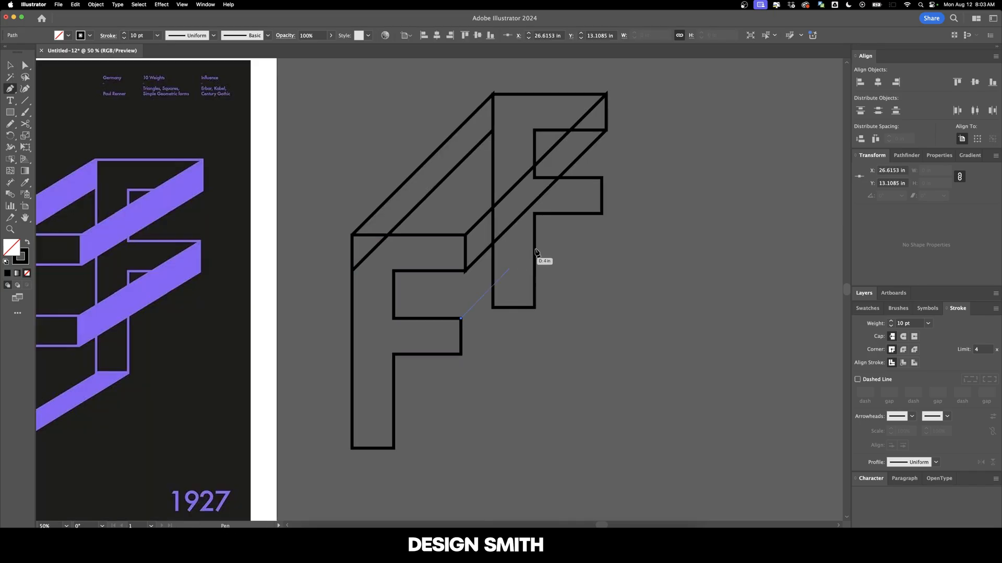
{"action": "left_click", "coordinate": [602, 180]}
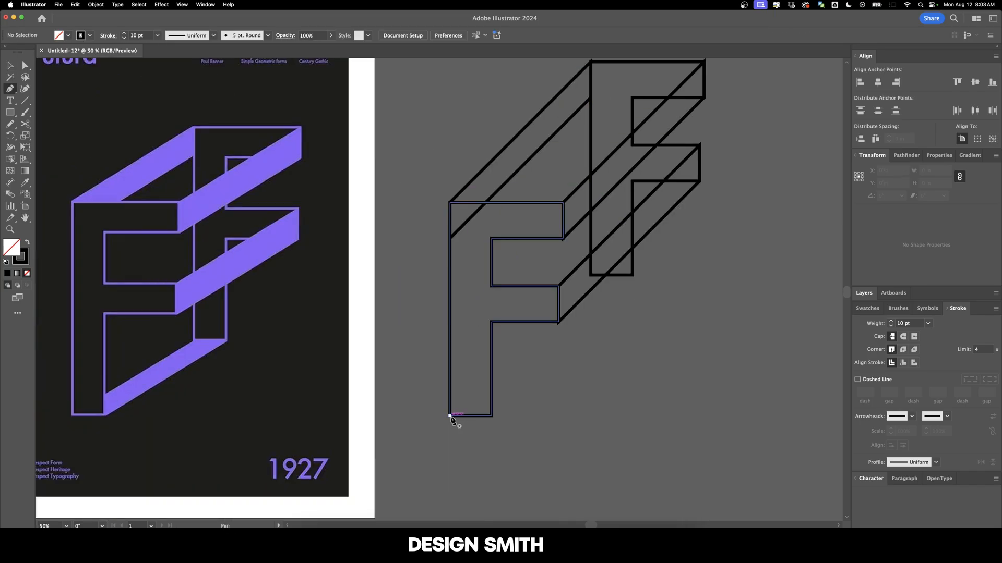
{"action": "left_click", "coordinate": [450, 416]}
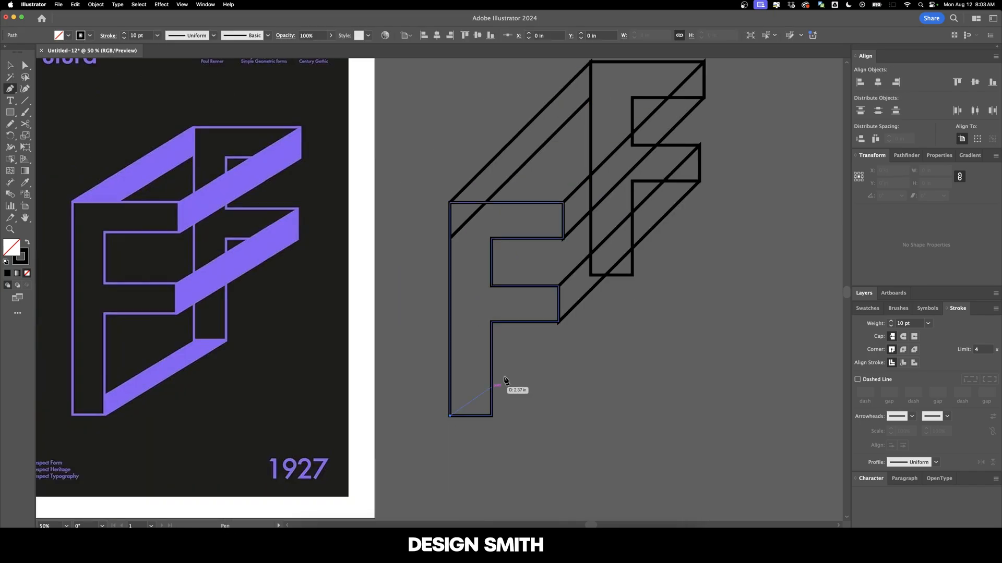
{"action": "left_click", "coordinate": [591, 275]}
{"action": "key", "text": "Escape"}
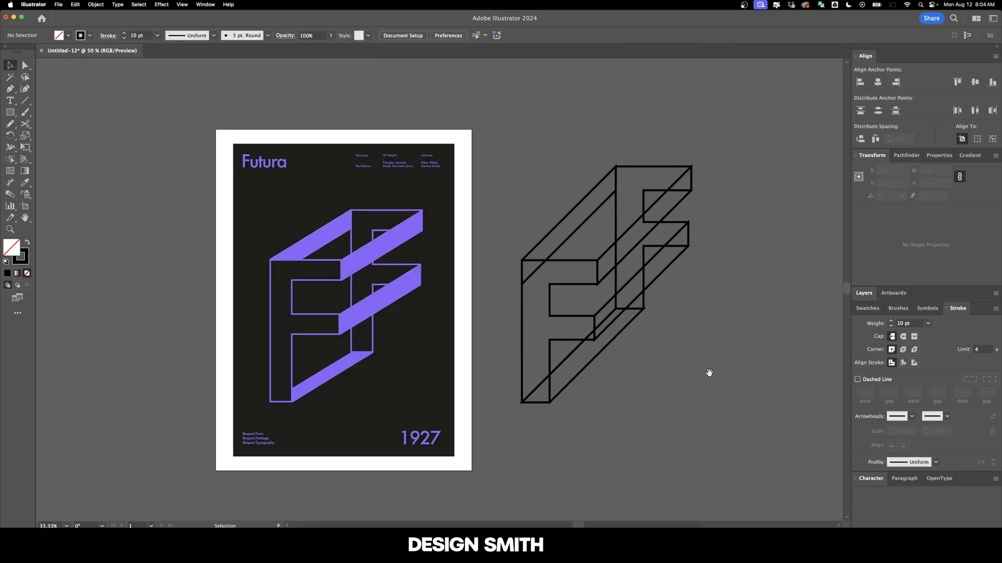
{"action": "scroll", "coordinate": [631, 302], "scroll_direction": "right", "scroll_amount": 2}
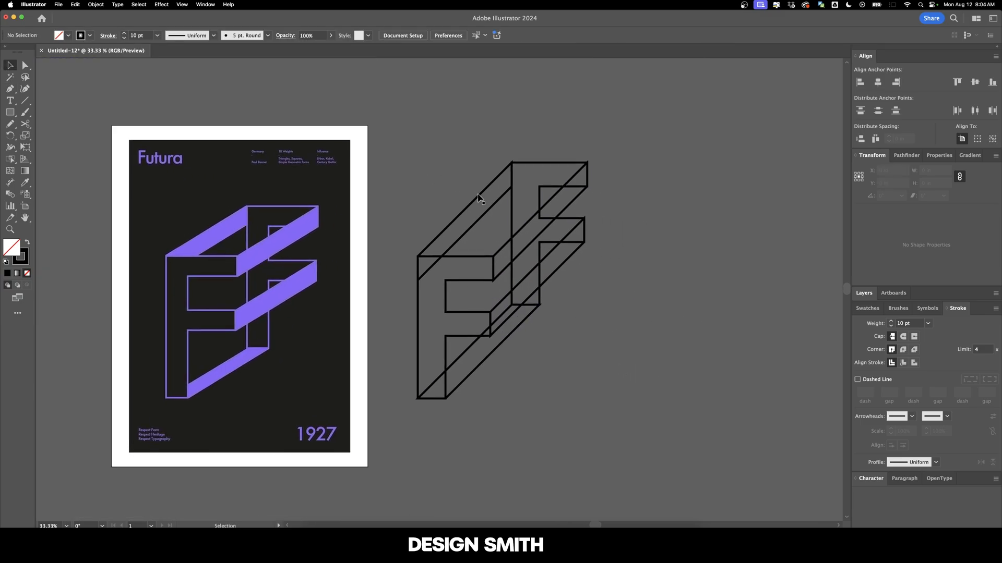
- Swap fill and stroke on the four connecting parallelograms so they become solid black bands
{"action": "left_click", "coordinate": [472, 202]}
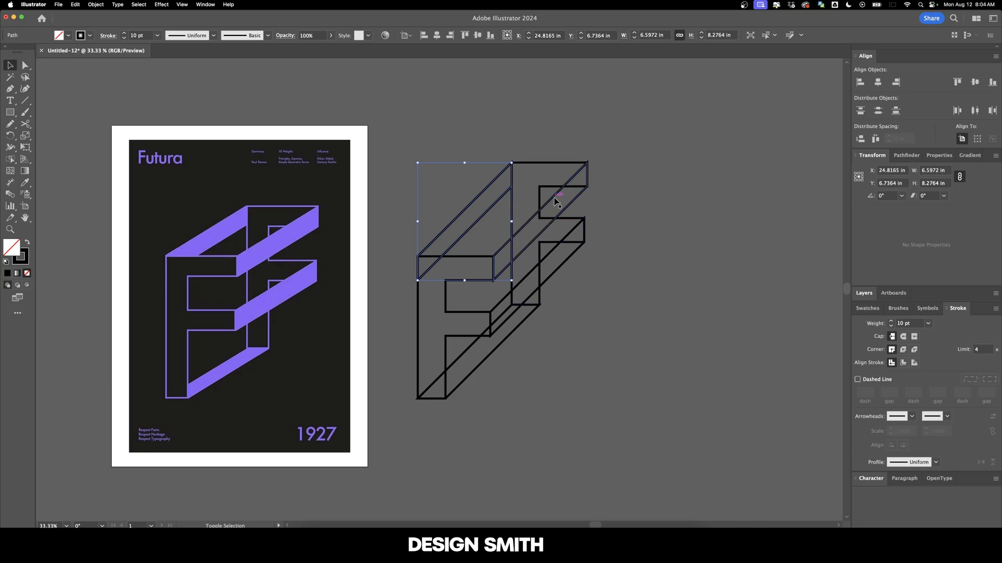
{"action": "left_click", "coordinate": [553, 197], "text": "shift"}
{"action": "left_click", "coordinate": [562, 244], "text": "shift"}
{"action": "left_click", "coordinate": [549, 342], "text": "shift"}
{"action": "key", "text": "shift+x"}
{"action": "left_click", "coordinate": [619, 326]}
- Align the strokes of both F outlines to the inside of their paths
{"action": "scroll", "coordinate": [508, 184], "scroll_direction": "up", "scroll_amount": 3}
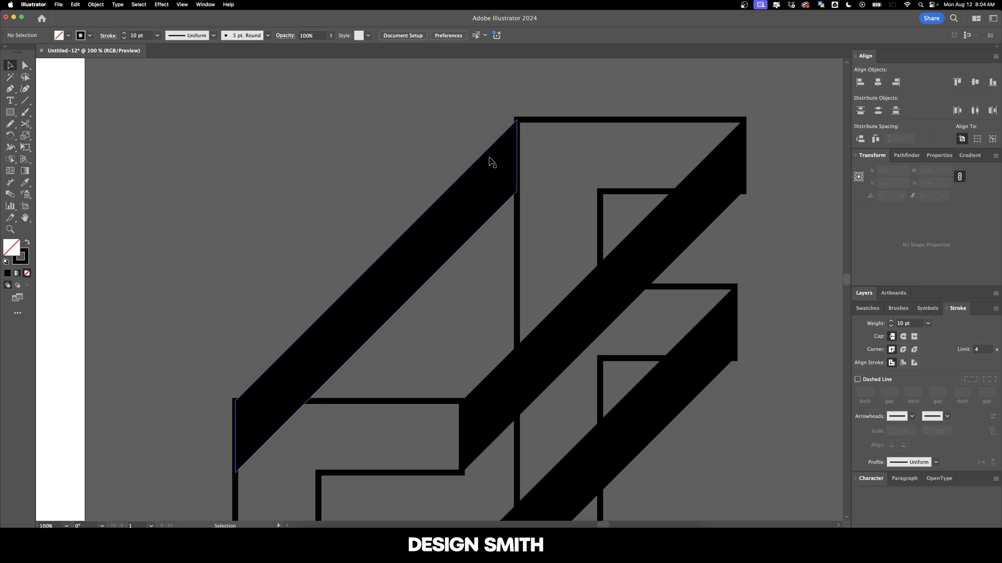
{"action": "left_click", "coordinate": [582, 121]}
{"action": "left_click", "coordinate": [423, 400], "text": "shift"}
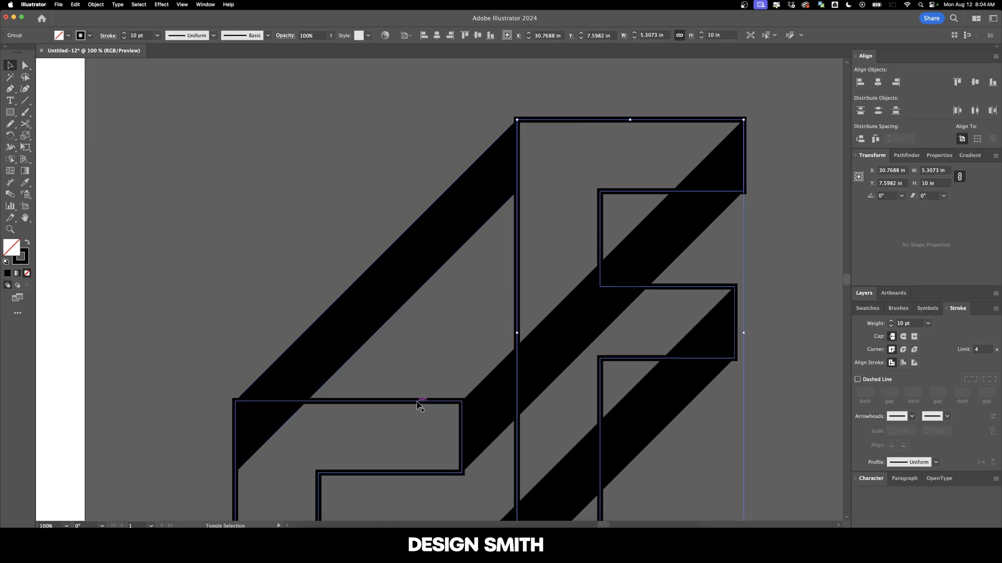
{"action": "scroll", "coordinate": [432, 400], "scroll_direction": "up", "scroll_amount": 2}
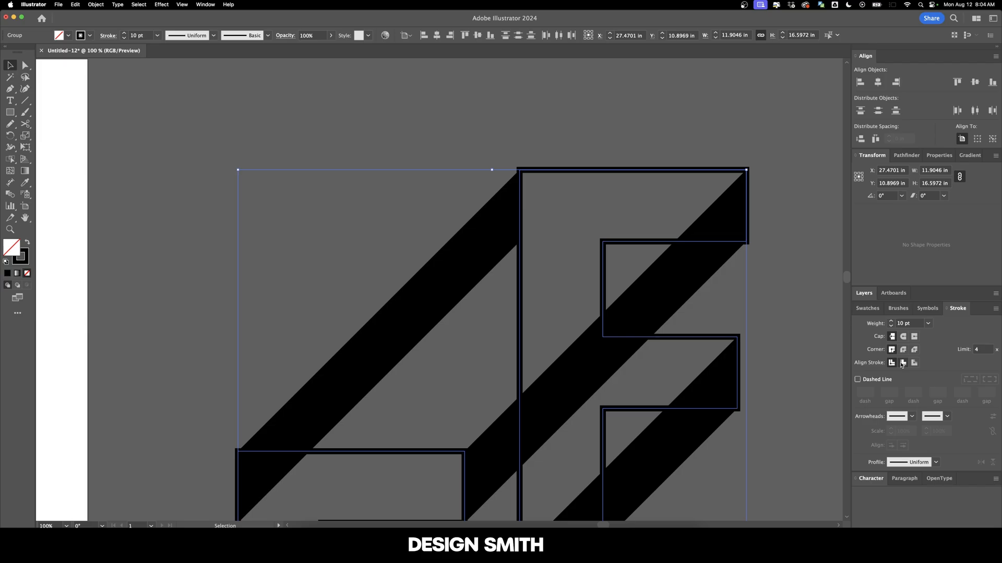
{"action": "left_click", "coordinate": [902, 363]}
{"action": "left_click", "coordinate": [376, 225]}
{"action": "key", "text": "super+minus"}
{"action": "key", "text": "super+minus"}
{"action": "left_click_drag", "start_coordinate": [533, 361], "coordinate": [562, 211]}
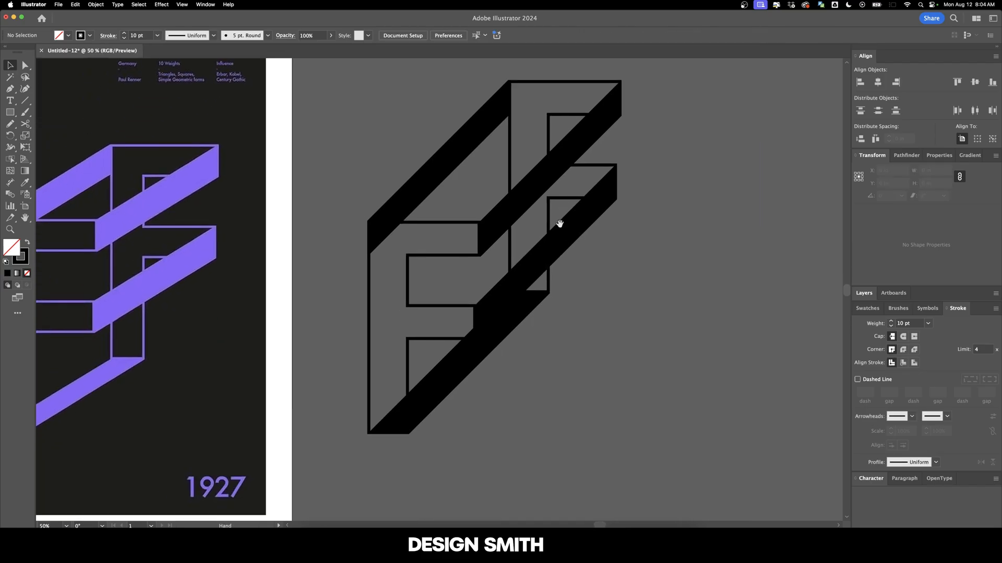
- Fill the four connecting bands with the purple sampled from the reference poster's F
{"action": "key", "text": "super+shift+a"}
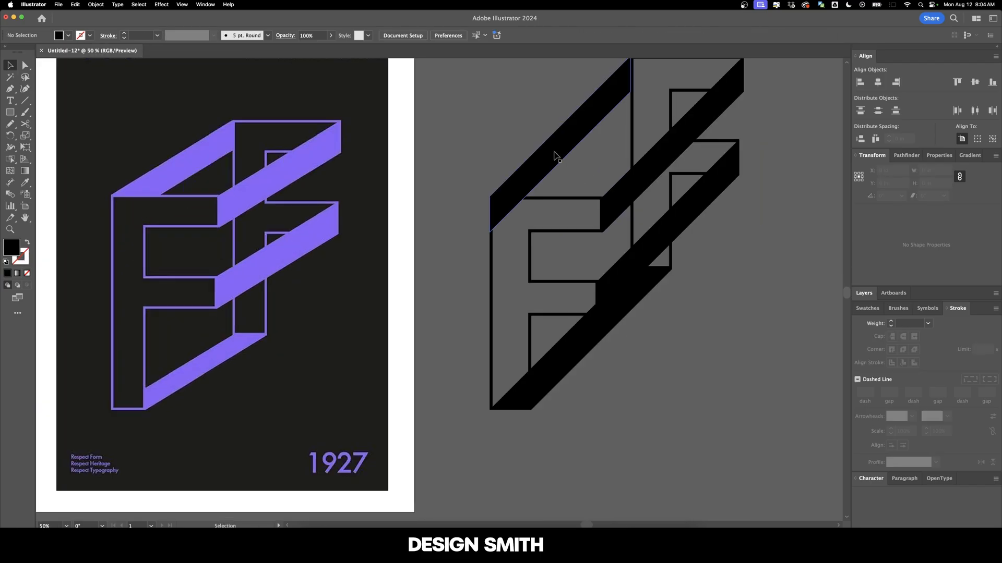
{"action": "left_click", "coordinate": [556, 156]}
{"action": "left_click", "coordinate": [649, 161], "text": "shift"}
{"action": "left_click", "coordinate": [694, 214], "text": "shift"}
{"action": "left_click", "coordinate": [576, 358], "text": "shift"}
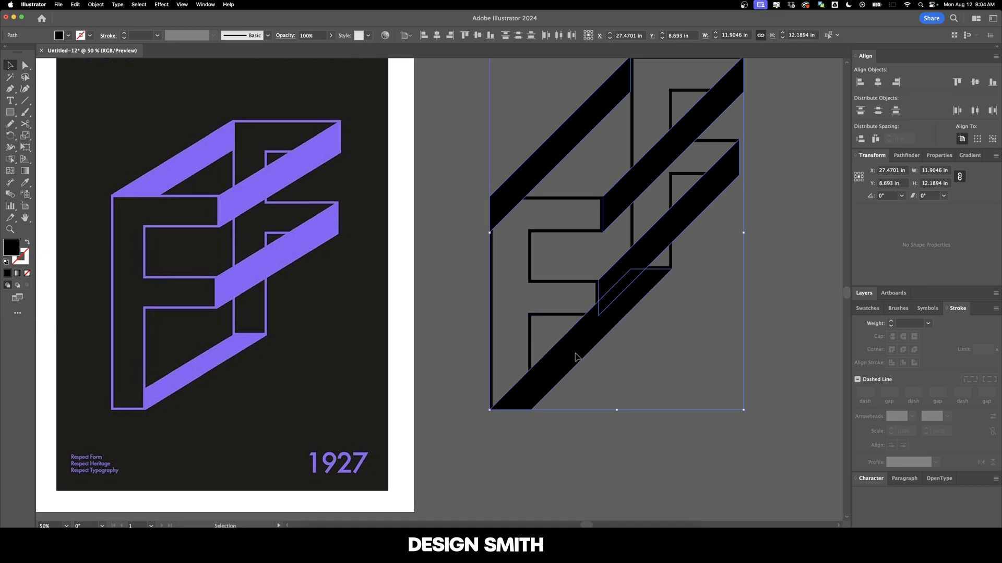
{"action": "key", "text": "i"}
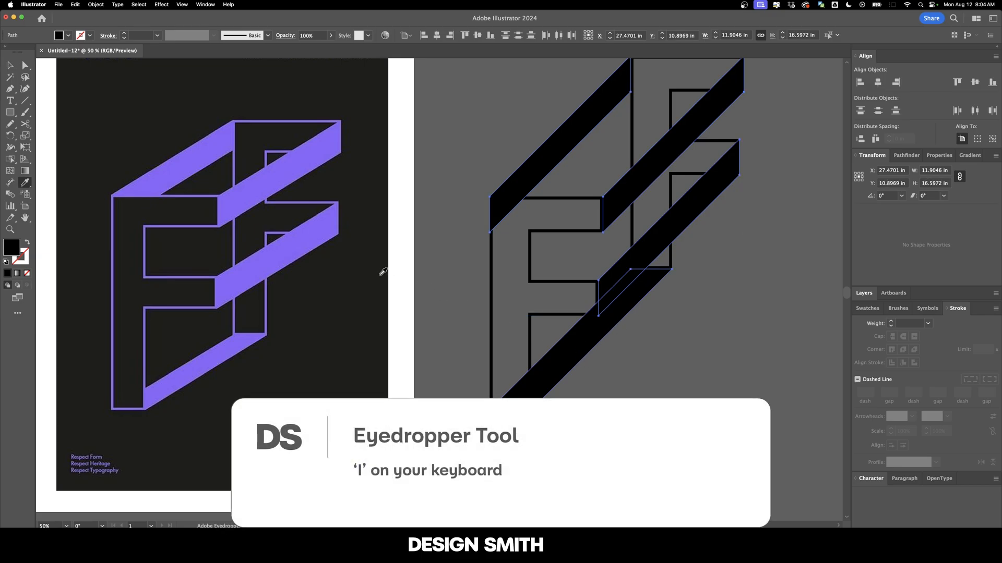
{"action": "left_click", "coordinate": [313, 223]}
{"action": "key", "text": "v"}
{"action": "left_click", "coordinate": [468, 152]}
- Cover the blank artboard with a rectangle in the reference poster's dark background colour
{"action": "left_click_drag", "start_coordinate": [454, 163], "coordinate": [443, 168]}
{"action": "key", "text": "super+minus"}
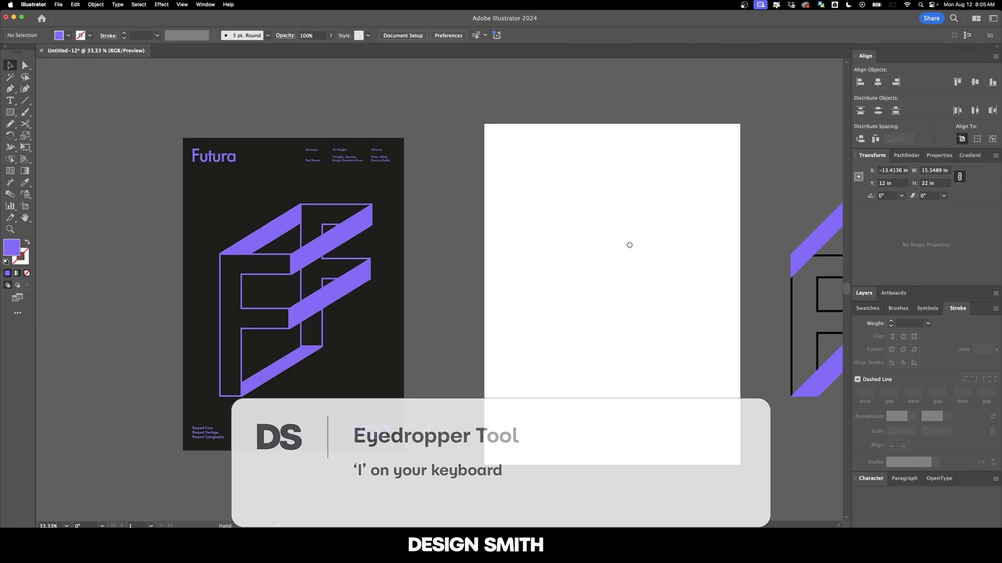
{"action": "left_click_drag", "start_coordinate": [640, 242], "coordinate": [535, 231]}
{"action": "key", "text": "m"}
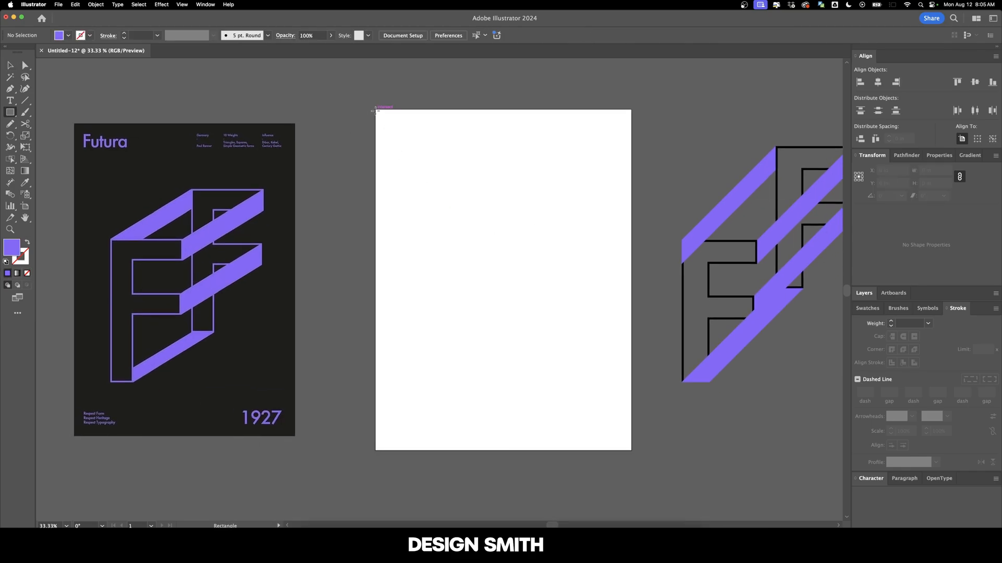
{"action": "left_click_drag", "start_coordinate": [374, 109], "coordinate": [485, 331]}
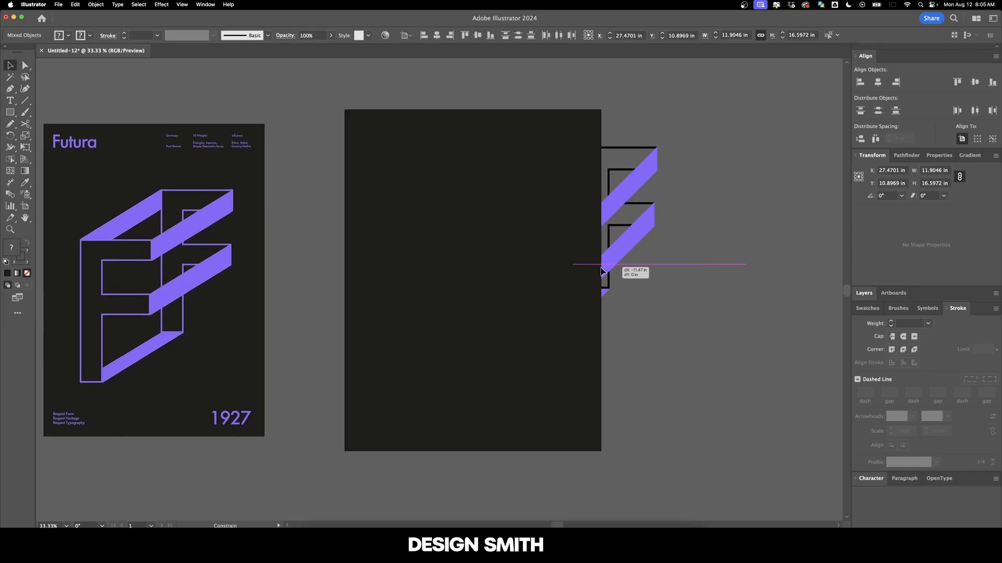
- Move the whole F artwork horizontally onto the dark rectangle and bring it to the front
{"action": "left_click_drag", "start_coordinate": [610, 273], "coordinate": [503, 274]}
{"action": "key", "text": "shift+super+bracketright"}
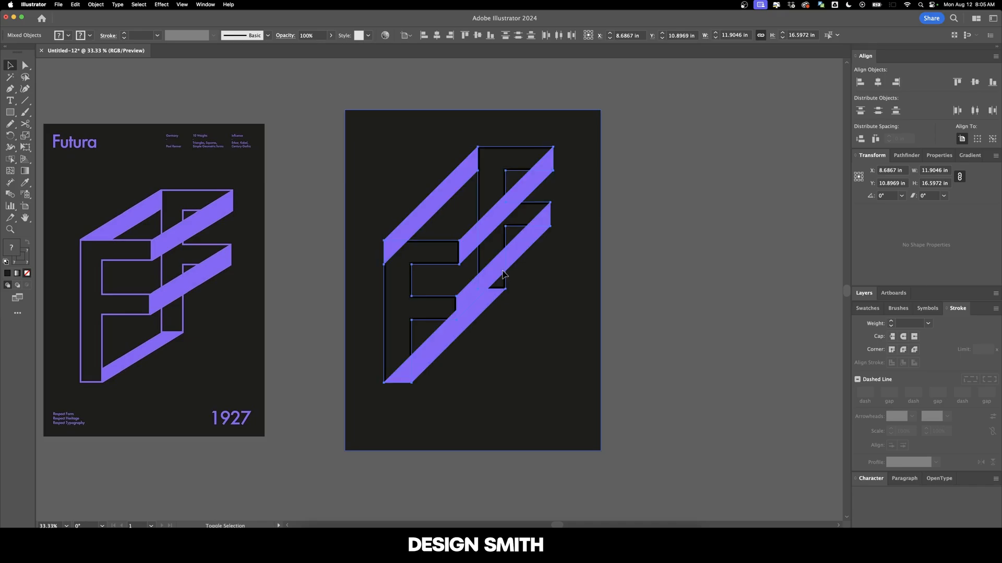
- Recolour the strokes of both F outlines with the purple sampled from the connecting bands
{"action": "left_click", "coordinate": [433, 245]}
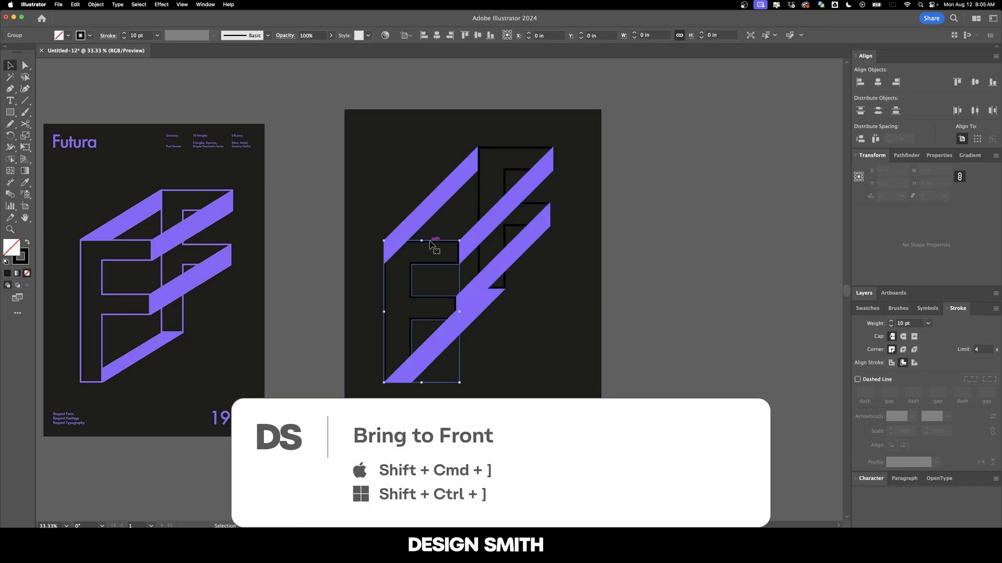
{"action": "left_click", "coordinate": [505, 151], "text": "shift"}
{"action": "key", "text": "x"}
{"action": "key", "text": "i"}
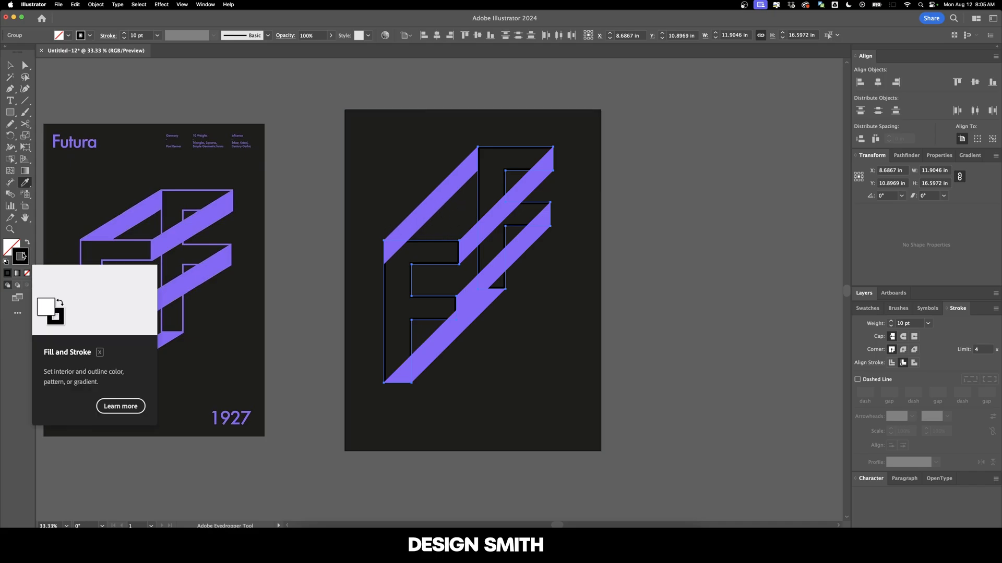
{"action": "left_click", "coordinate": [431, 199]}
{"action": "key", "text": "v"}
{"action": "left_click", "coordinate": [643, 201]}
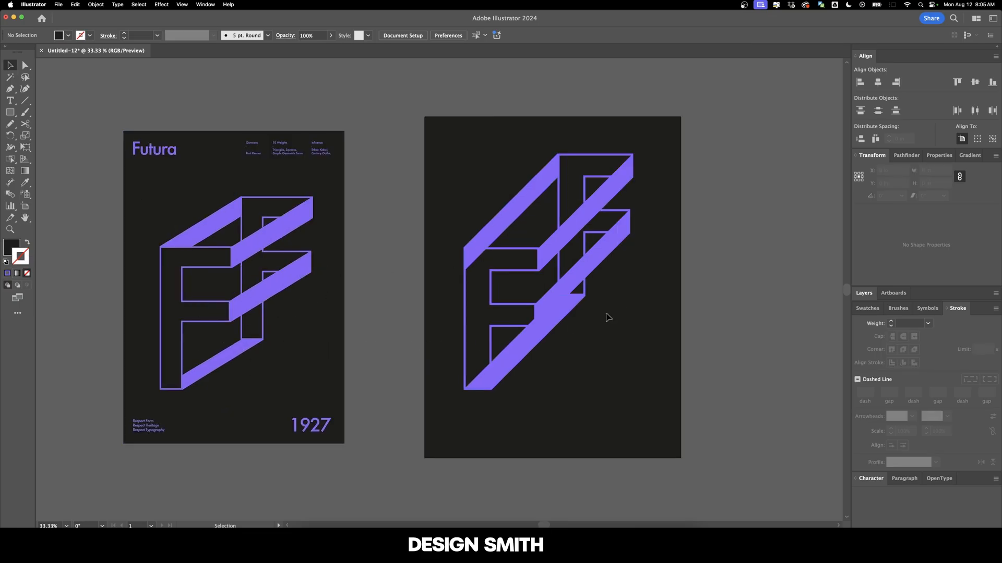
- Move the back F outline down with a horizontal offset of 0 in and a vertical offset of 2 in
{"action": "scroll", "coordinate": [615, 310], "scroll_direction": "right", "scroll_amount": 3}
{"action": "left_click", "coordinate": [532, 149]}
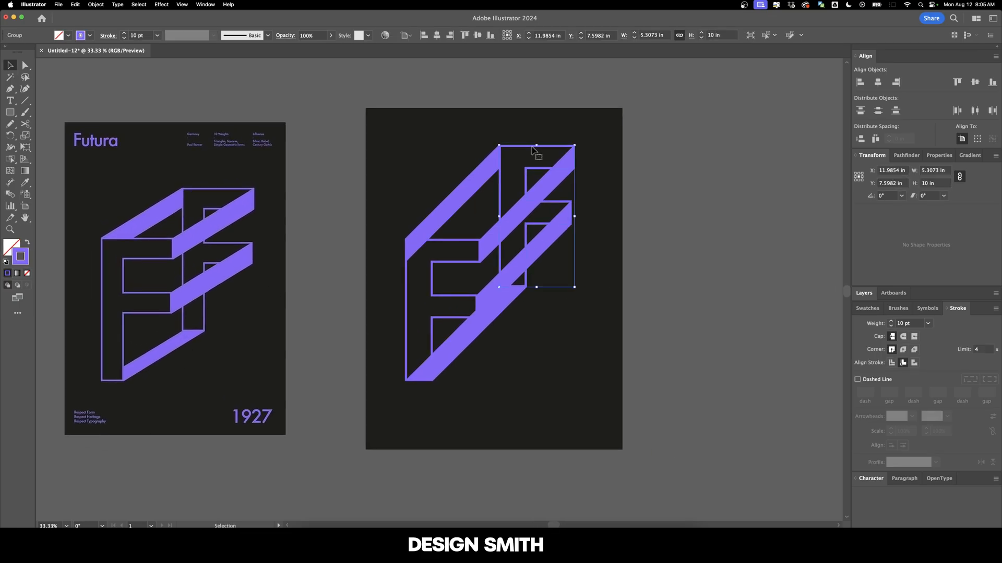
{"action": "key", "text": "Return"}
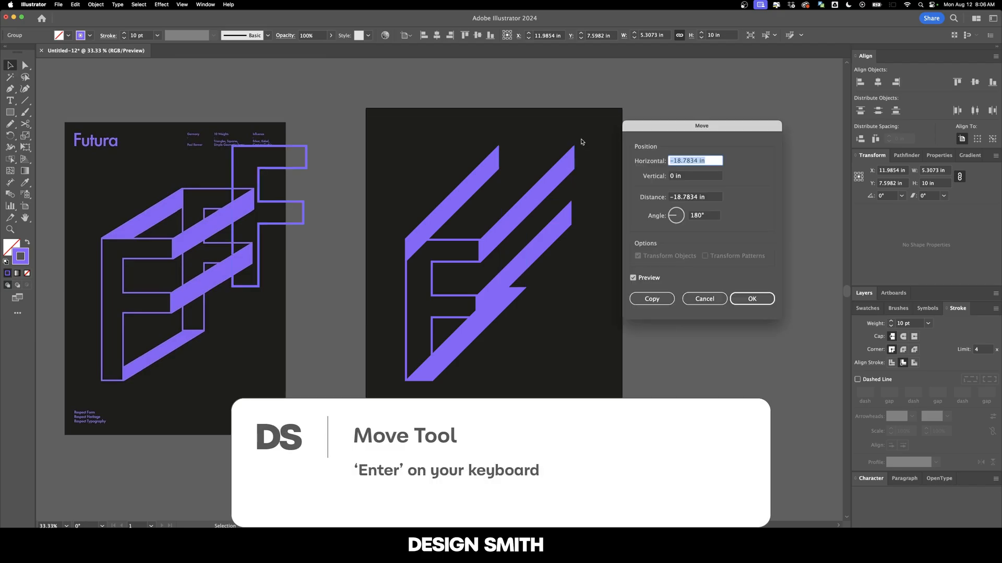
{"action": "type", "text": "0"}
{"action": "key", "text": "Tab"}
{"action": "key", "text": "Up"}
{"action": "key", "text": "Up"}
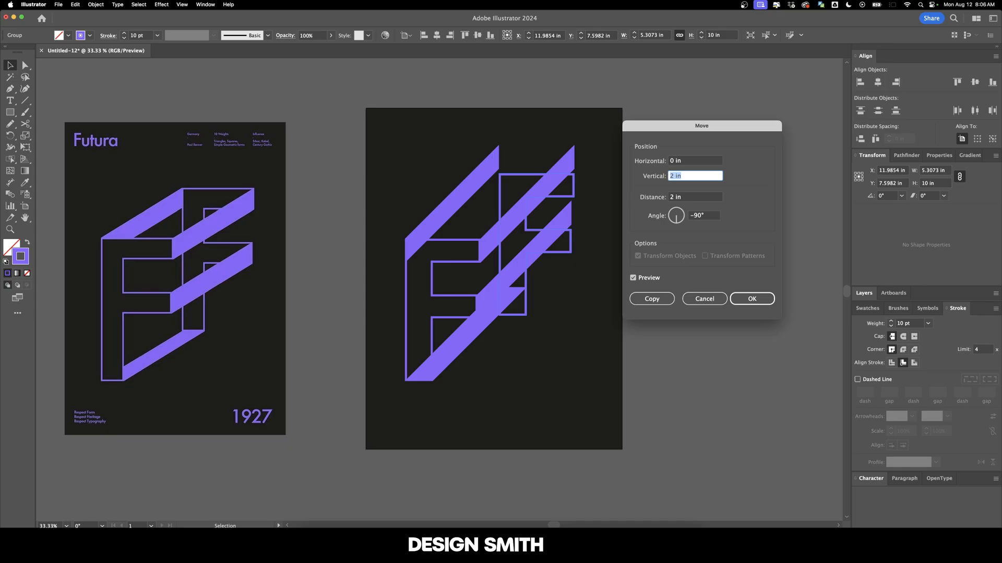
- Move the back-end anchor points of all four purple bands down 2 in to meet the back F outline
{"action": "key", "text": "a"}
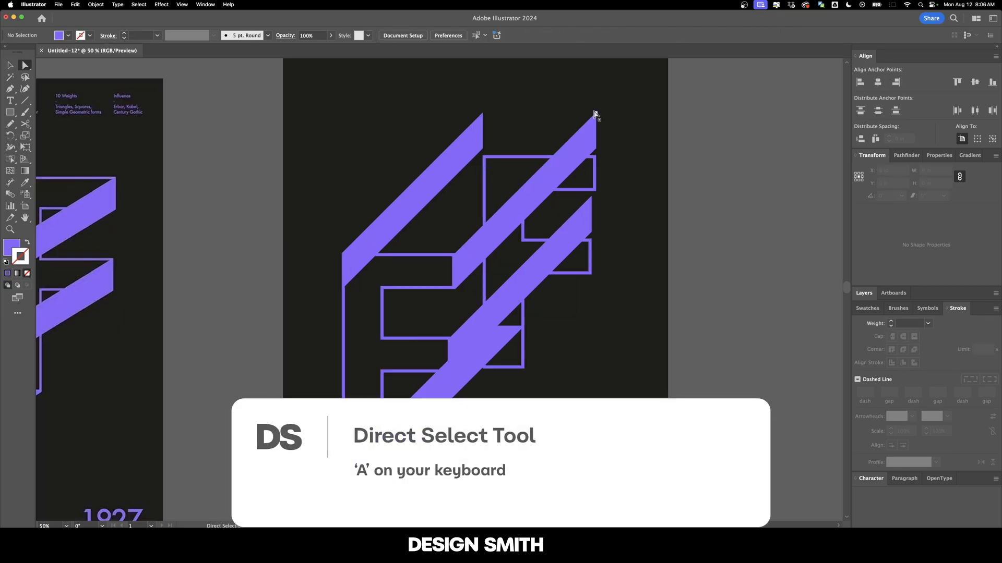
{"action": "left_click", "coordinate": [595, 114]}
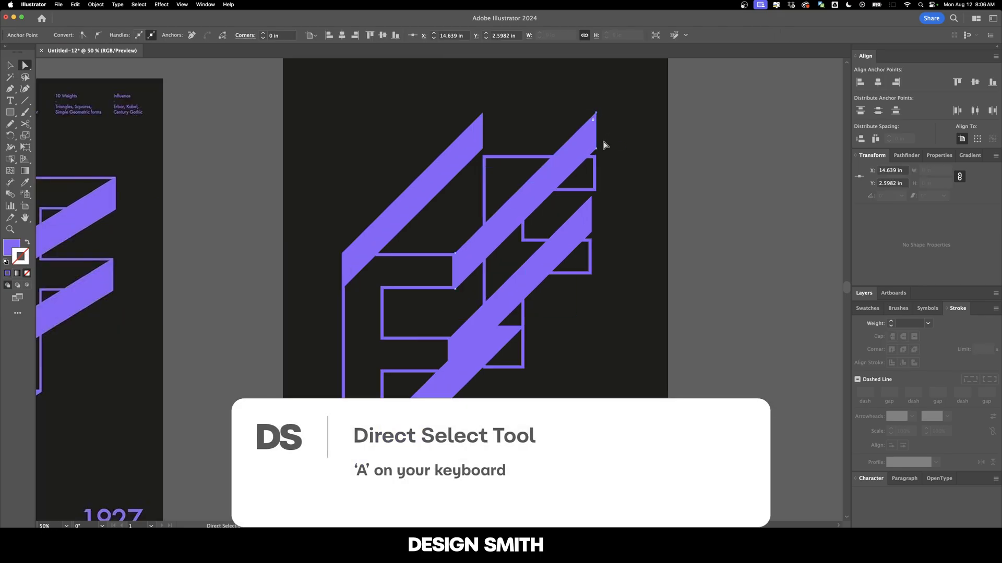
{"action": "left_click", "coordinate": [595, 201], "text": "shift"}
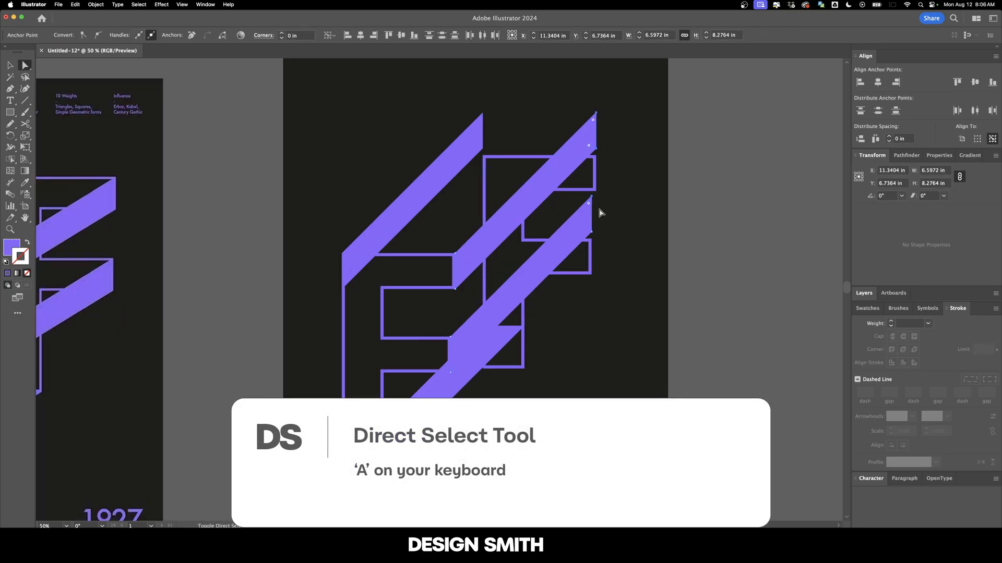
{"action": "left_click", "coordinate": [591, 231], "text": "shift"}
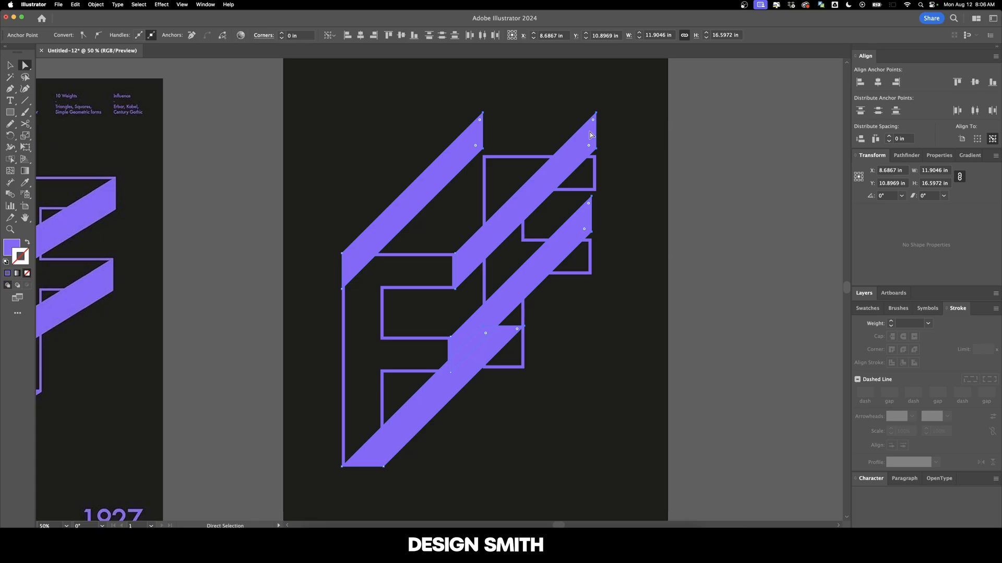
{"action": "key", "text": "Return"}
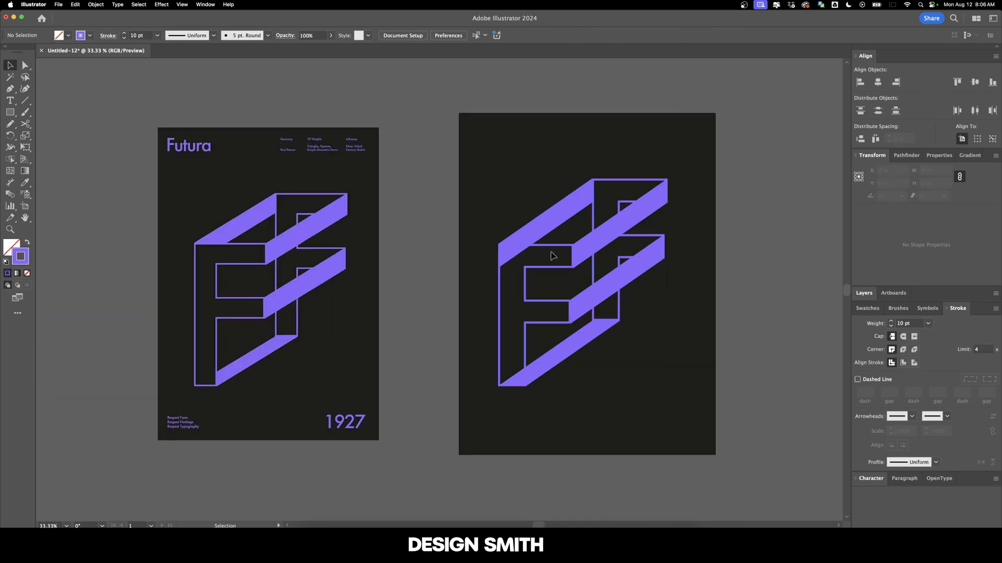
- Fill both F outlines with the dark colour sampled from the artboard's background rectangle
{"action": "left_click", "coordinate": [549, 253]}
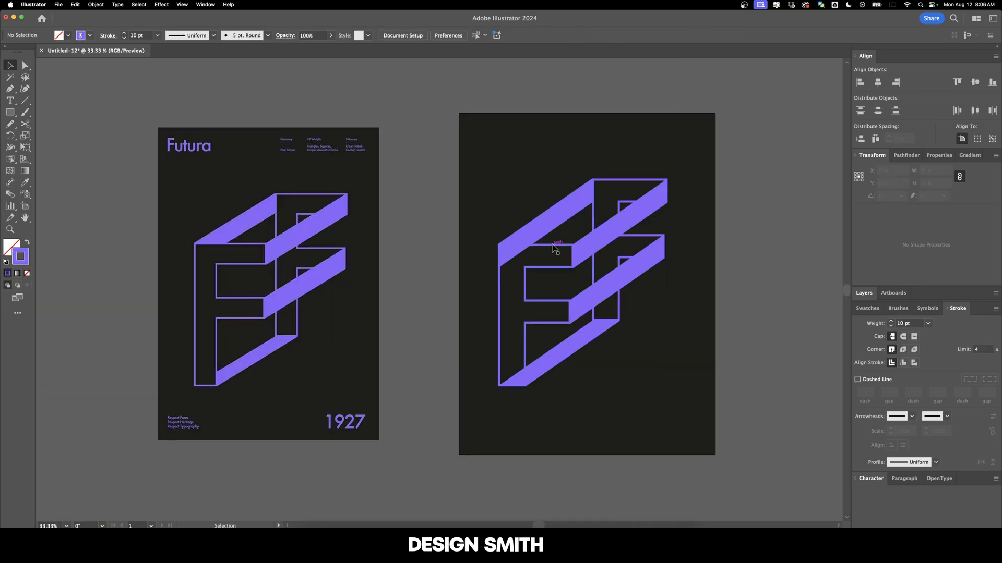
{"action": "left_click", "coordinate": [622, 187], "text": "shift"}
{"action": "key", "text": "i"}
{"action": "left_click", "coordinate": [12, 245]}
{"action": "left_click", "coordinate": [555, 152]}
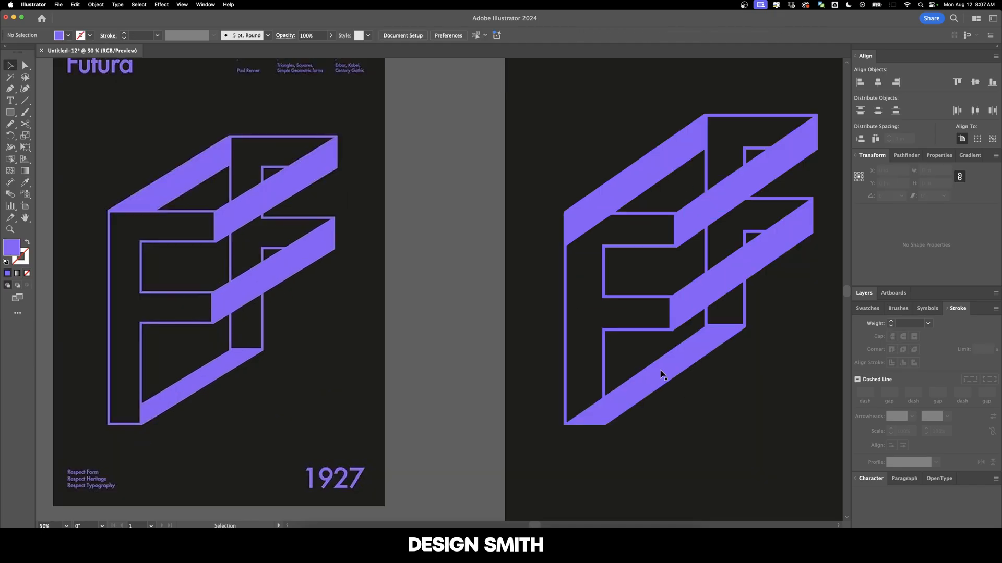
- Send the bottom band and the upper-left band behind the front F
{"action": "left_click", "coordinate": [662, 376]}
{"action": "left_click", "coordinate": [621, 197], "text": "shift"}
{"action": "key", "text": "shift+super+["}
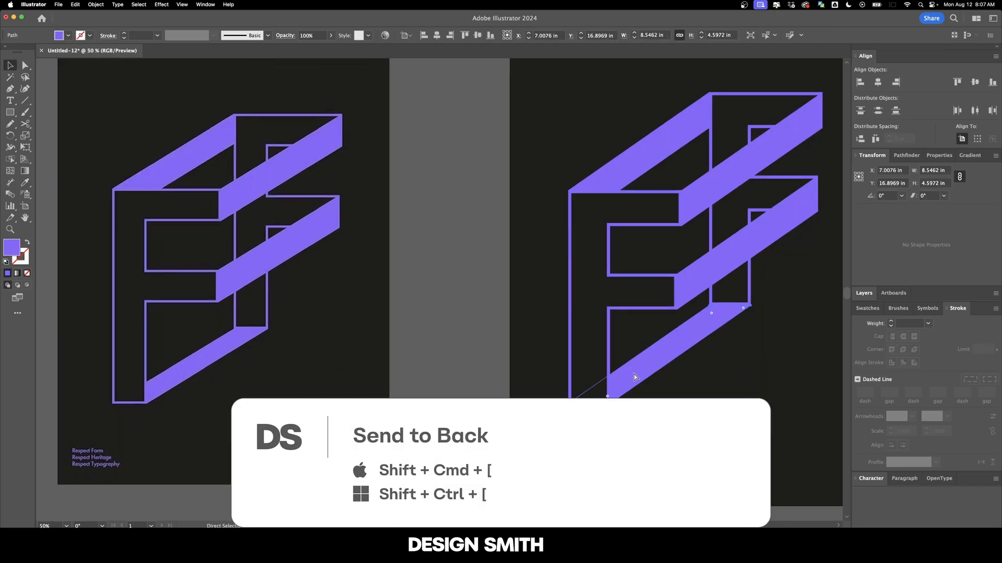
{"action": "key", "text": "shift+super+a"}
{"action": "key", "text": "super+minus"}
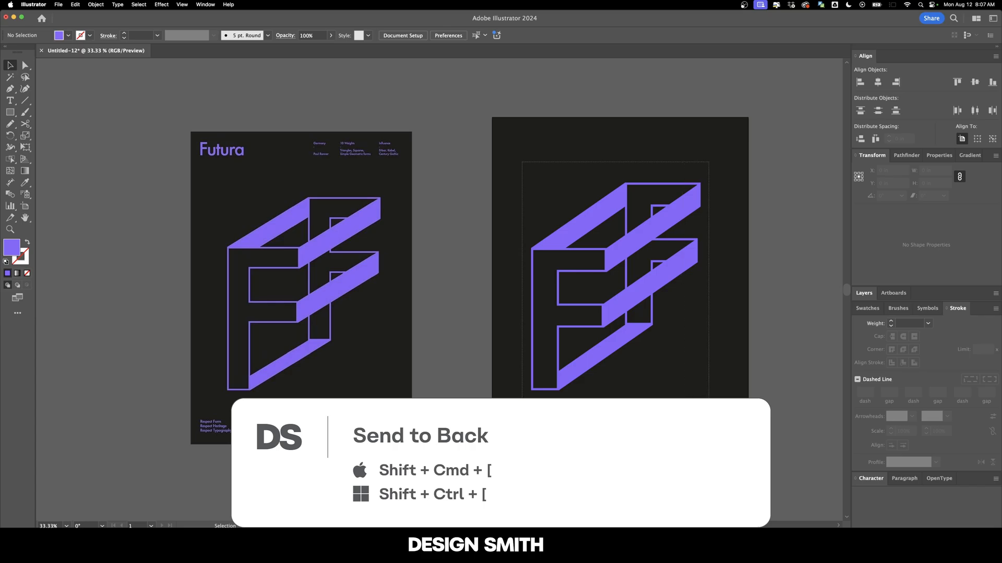
- Group the whole F artwork and scale it proportionally to a height of 14 in
{"action": "left_click_drag", "start_coordinate": [708, 412], "coordinate": [709, 417]}
{"action": "key", "text": "super+g"}
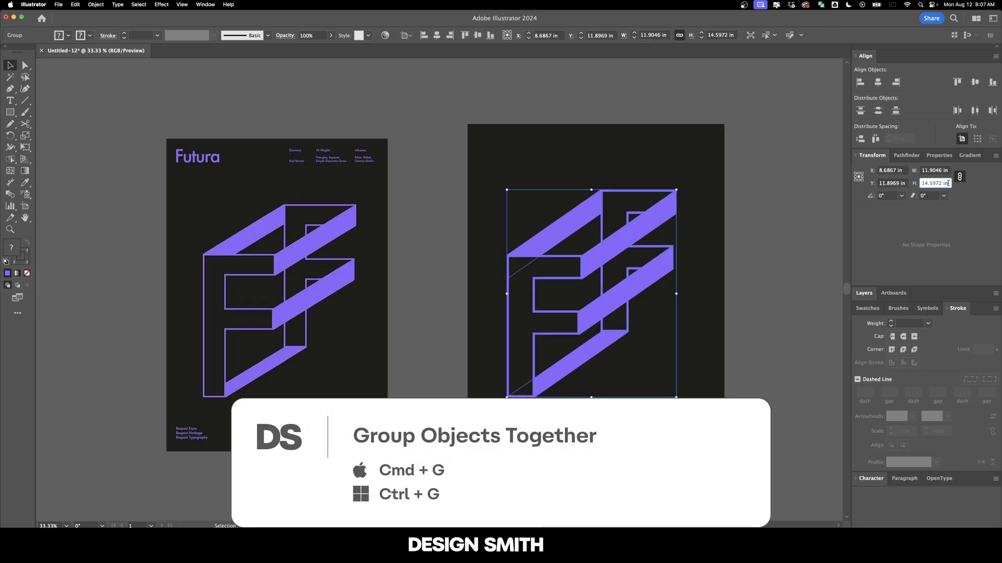
{"action": "left_click", "coordinate": [934, 183]}
{"action": "type", "text": "14"}
{"action": "key", "text": "Return"}
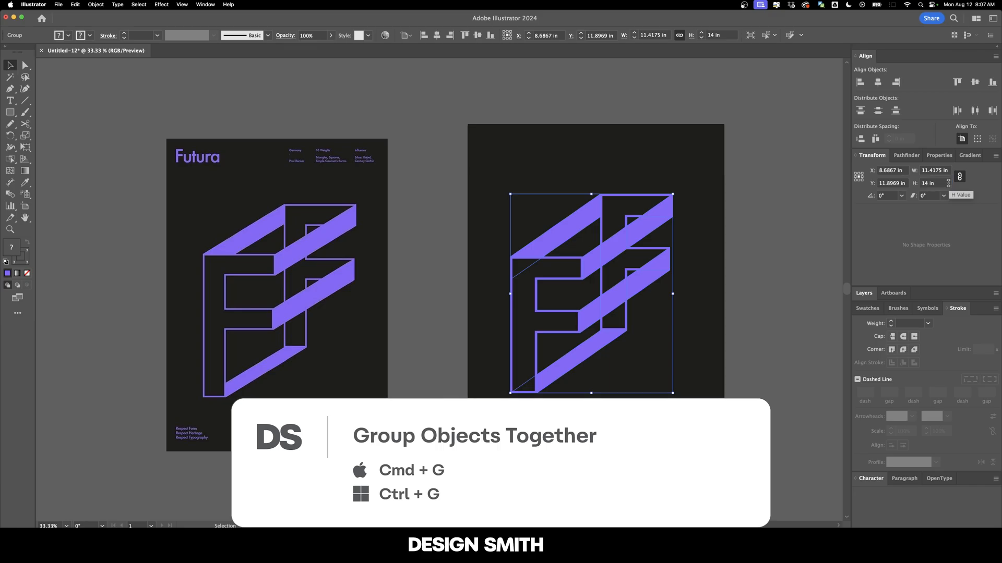
- Centre the grouped F artwork horizontally and vertically on the artboard
{"action": "left_click", "coordinate": [878, 82]}
{"action": "left_click", "coordinate": [974, 82]}
{"action": "left_click", "coordinate": [788, 258]}
{"action": "scroll", "coordinate": [781, 284], "scroll_direction": "right", "scroll_amount": 2}
{"action": "scroll", "coordinate": [397, 222], "scroll_direction": "up", "scroll_amount": 1}
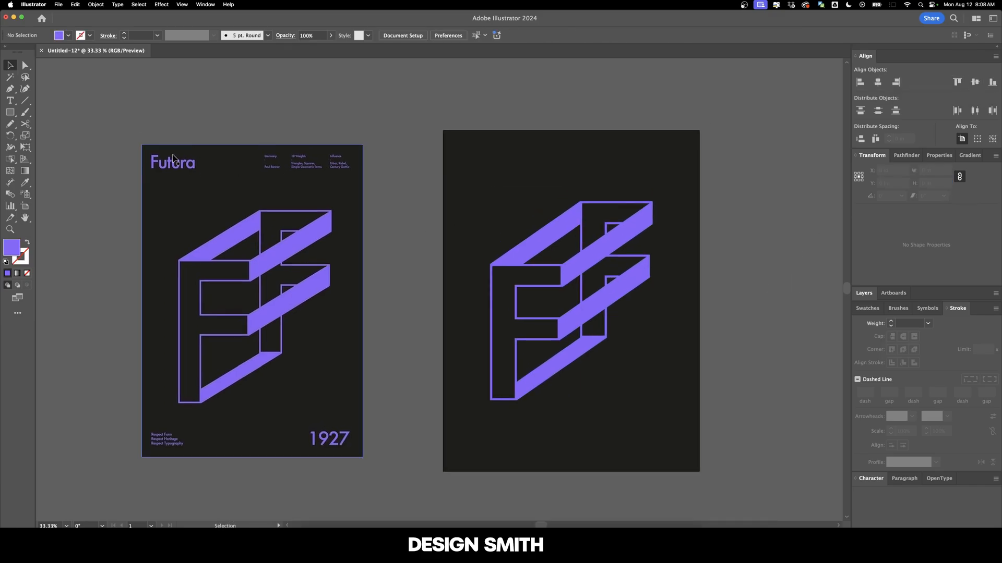
- Group all the black text over the reference poster and centre it horizontally and vertically on the dark artboard
{"action": "scroll", "coordinate": [292, 167], "scroll_direction": "up", "scroll_amount": 2}
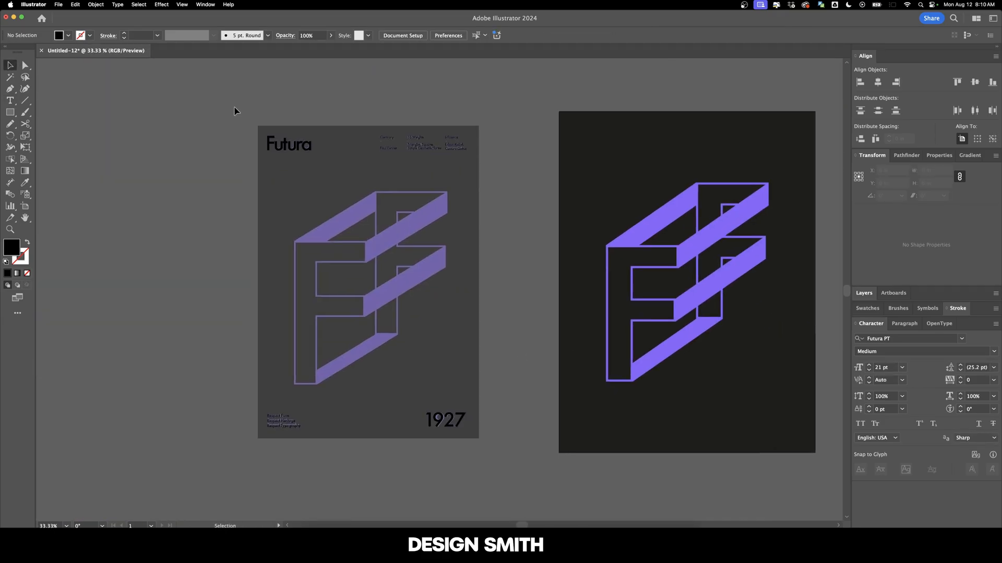
{"action": "left_click_drag", "start_coordinate": [487, 424], "coordinate": [483, 447]}
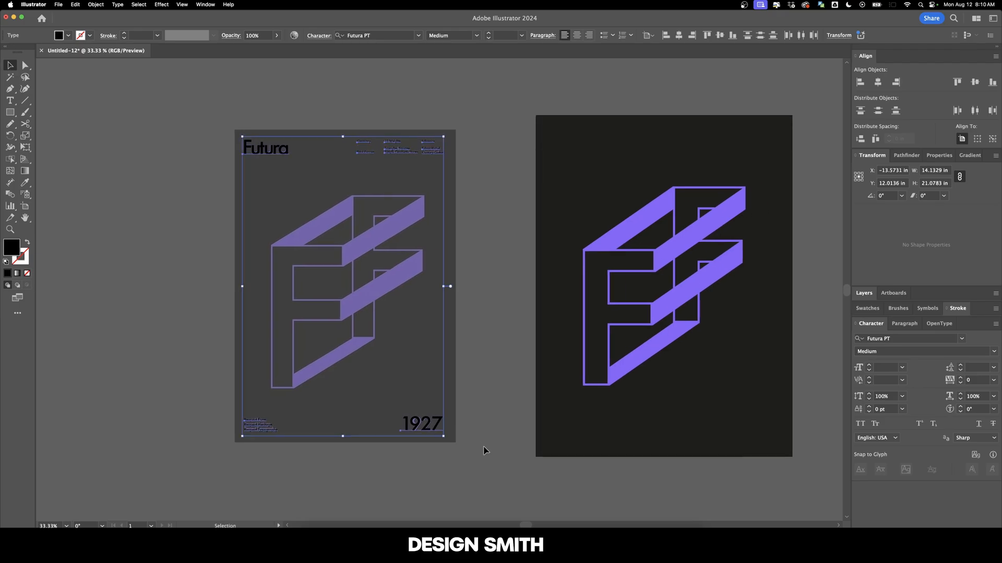
{"action": "scroll", "coordinate": [470, 441], "scroll_direction": "right", "scroll_amount": 3}
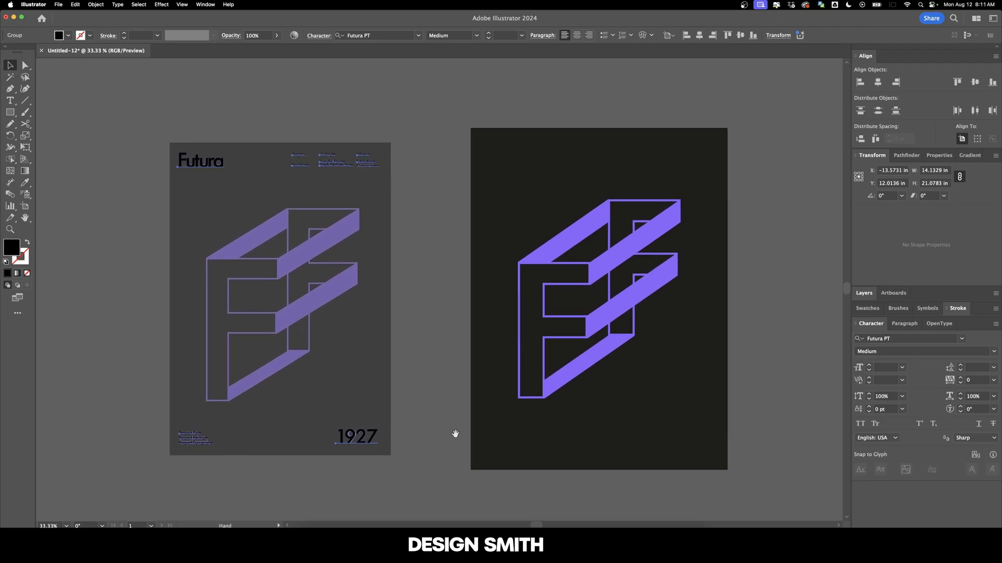
{"action": "left_click", "coordinate": [882, 82]}
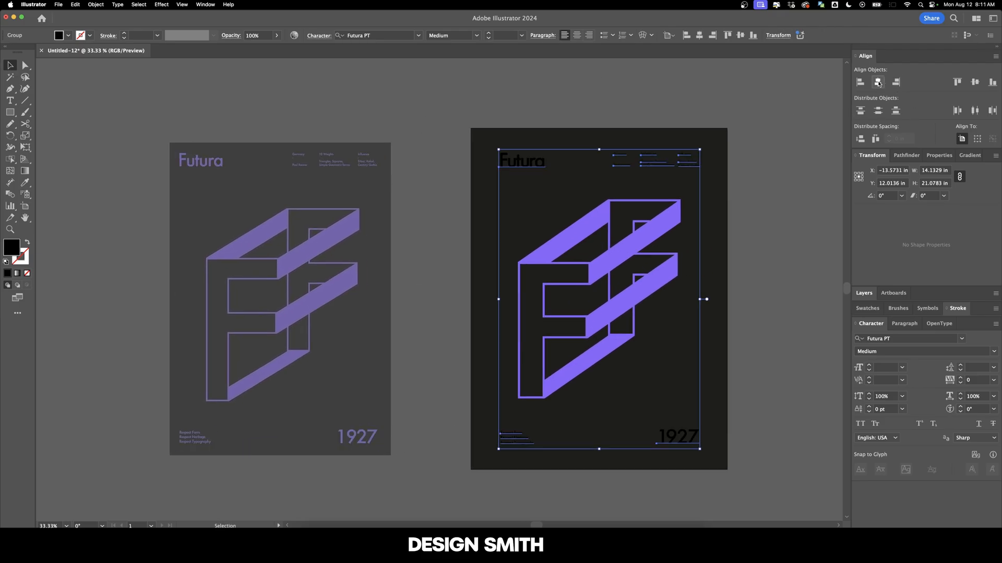
{"action": "left_click", "coordinate": [975, 82]}
{"action": "scroll", "coordinate": [783, 230], "scroll_direction": "left", "scroll_amount": 5}
- Recolour the grouped poster text with the purple sampled from the F's bands
{"action": "key", "text": "i"}
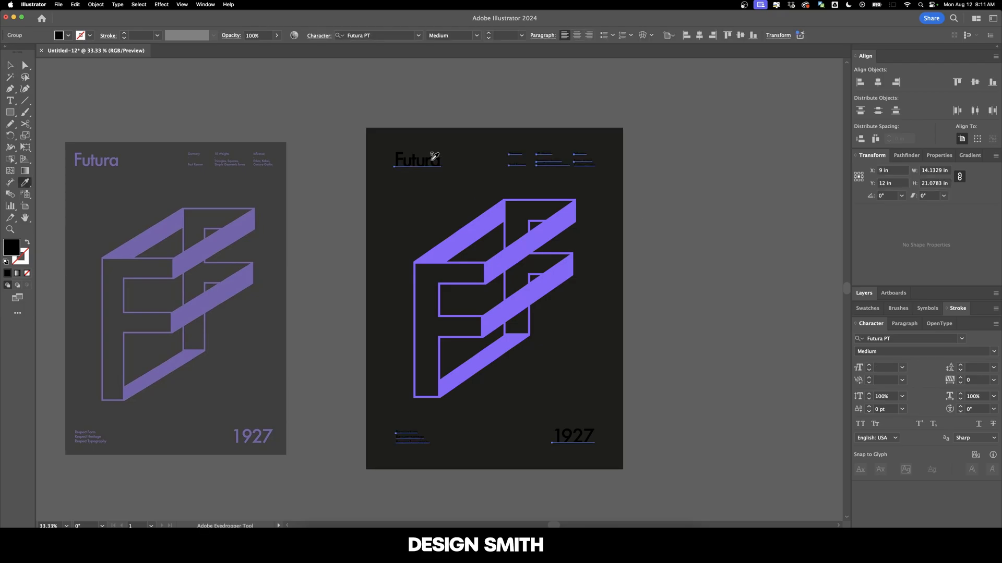
{"action": "left_click", "coordinate": [486, 225]}
{"action": "key", "text": "v"}
{"action": "left_click", "coordinate": [647, 203]}
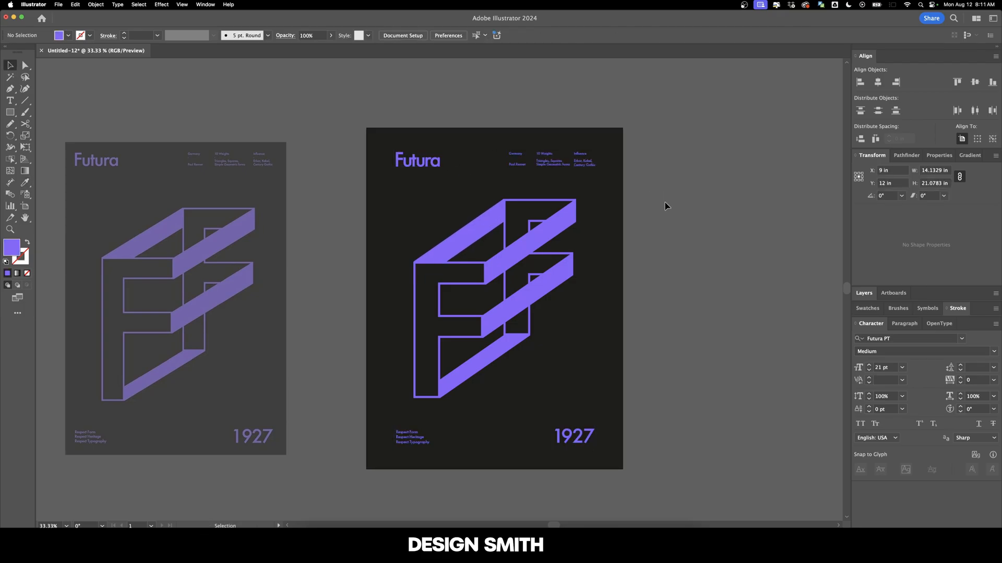
{"action": "scroll", "coordinate": [665, 207], "scroll_direction": "up", "scroll_amount": 2}
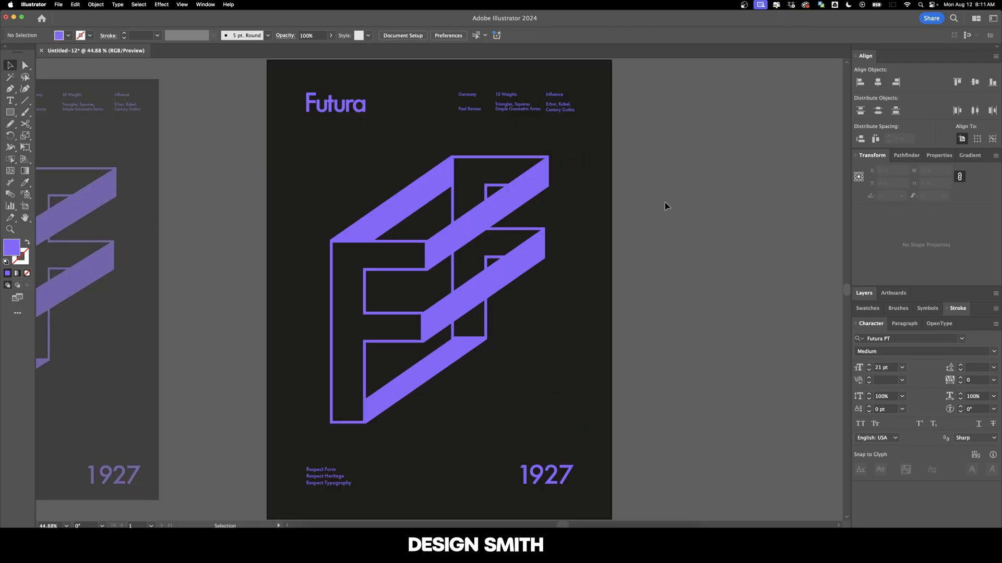